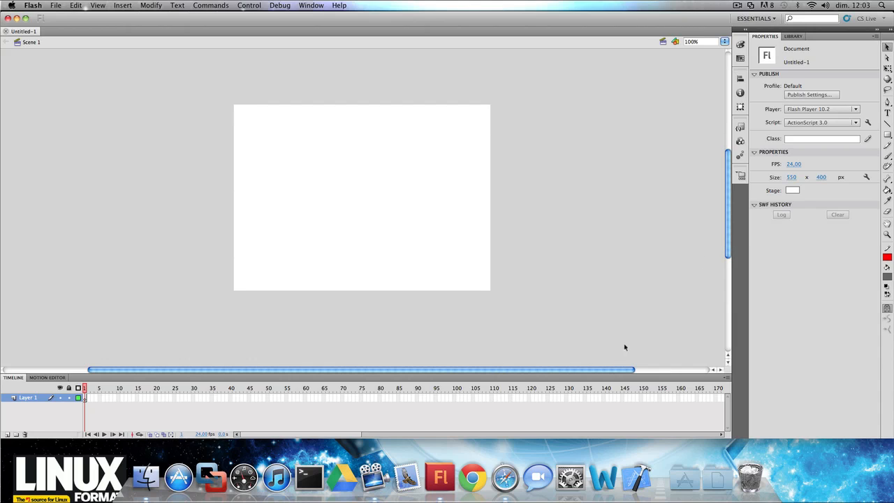
# - Draw a square about 64 px wide near the stage's upper-left corner, with a blue fill and a grey stroke
pyautogui.click(889, 234)
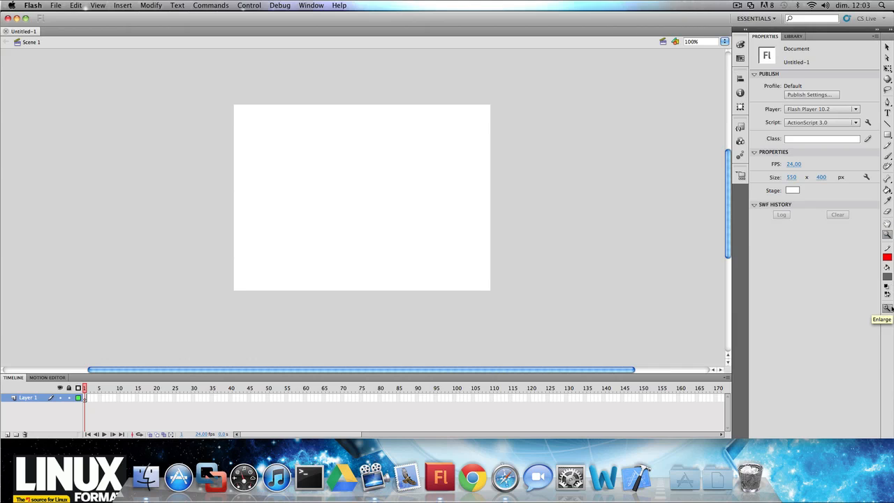
pyautogui.click(393, 220)
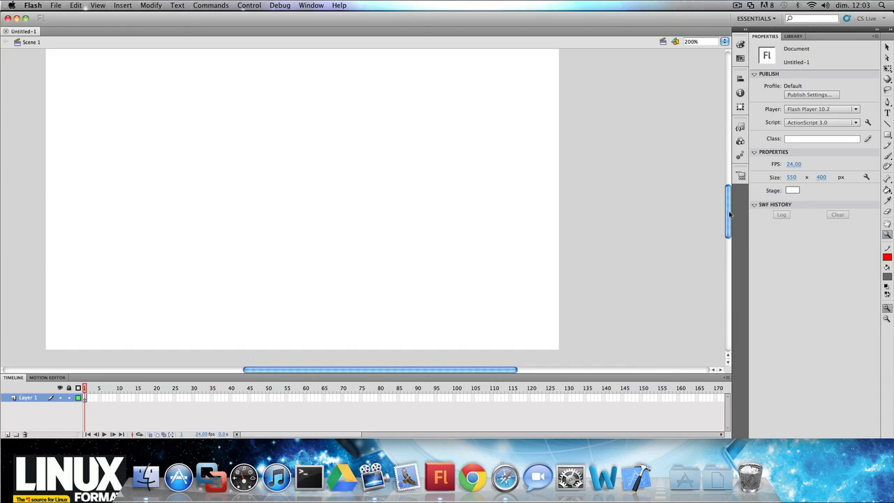
pyautogui.moveTo(731, 216); pyautogui.dragTo(730, 199)
pyautogui.scroll(-1, 731, 200)
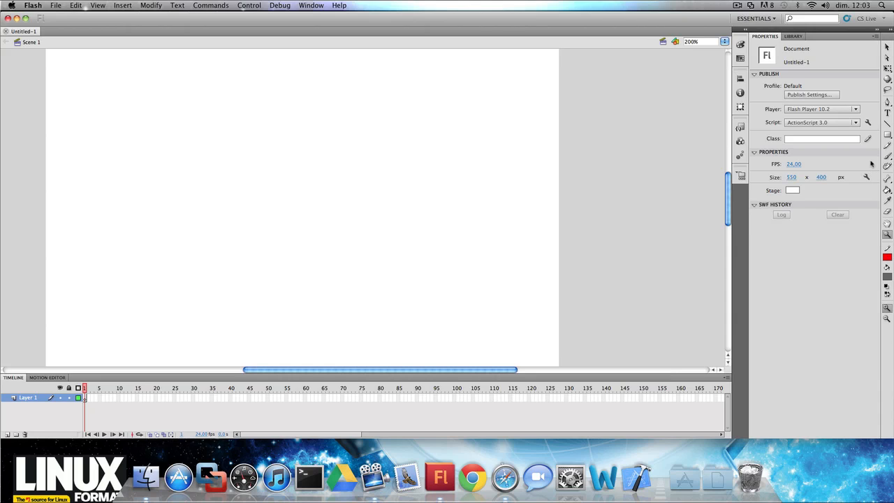
pyautogui.click(887, 135)
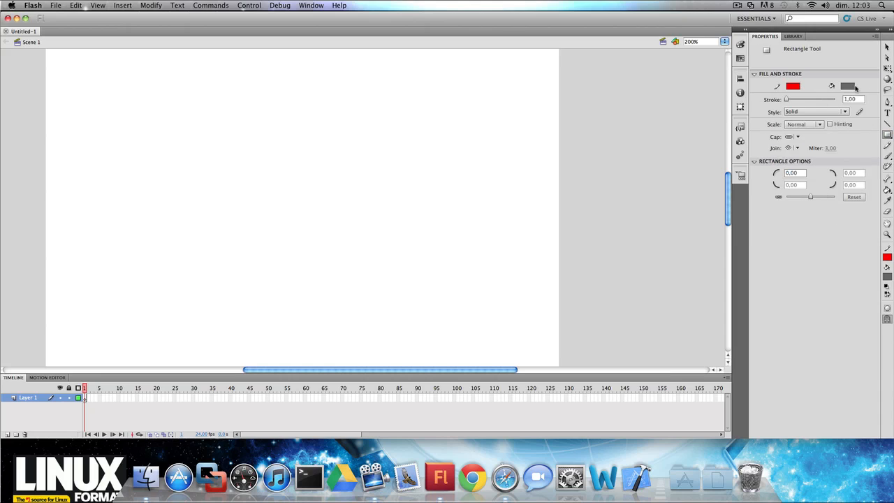
pyautogui.click(847, 86)
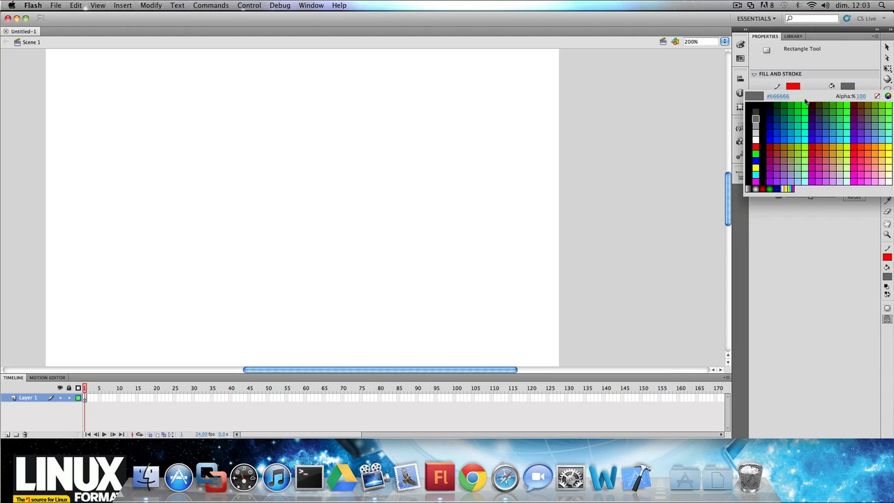
pyautogui.click(795, 135)
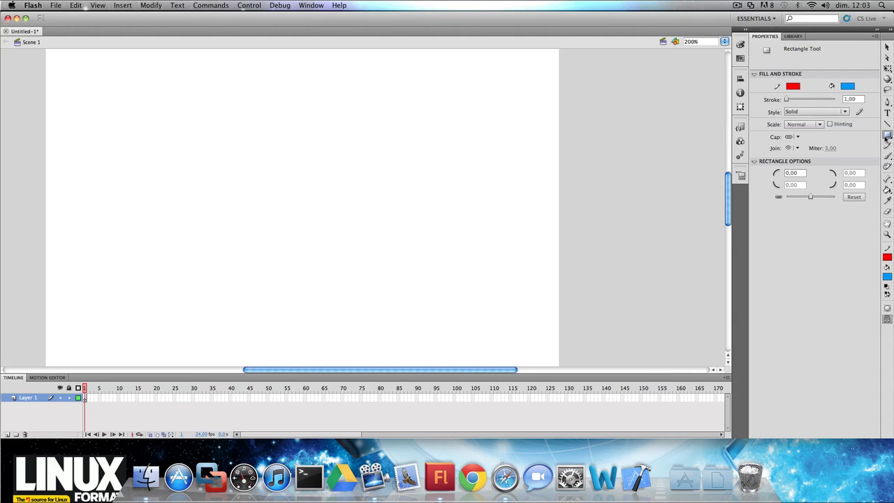
pyautogui.click(793, 86)
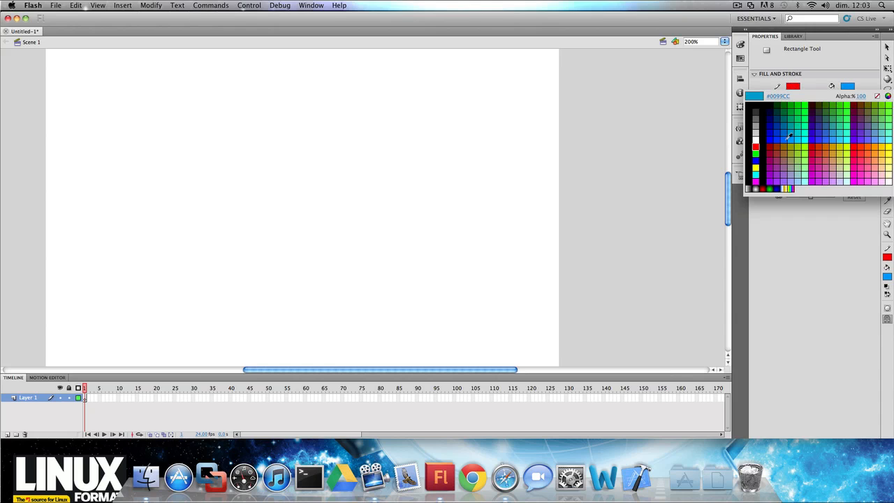
pyautogui.click(758, 120)
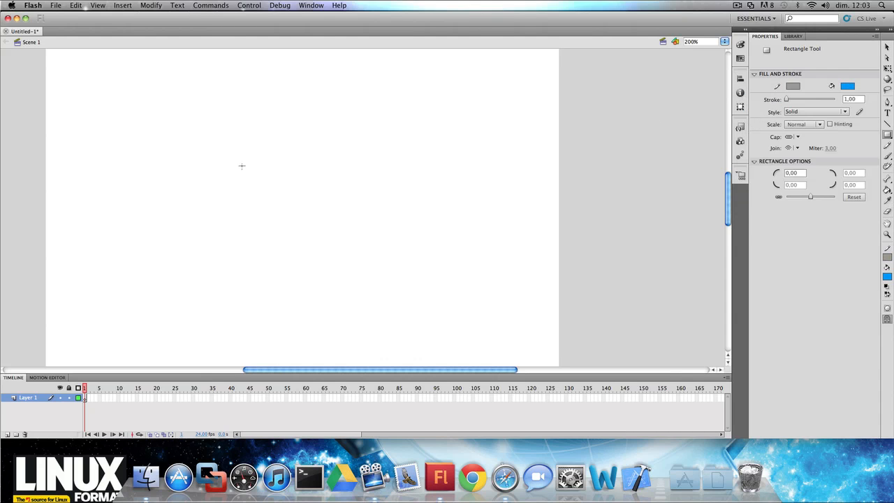
pyautogui.moveTo(92, 95); pyautogui.dragTo(152, 154)
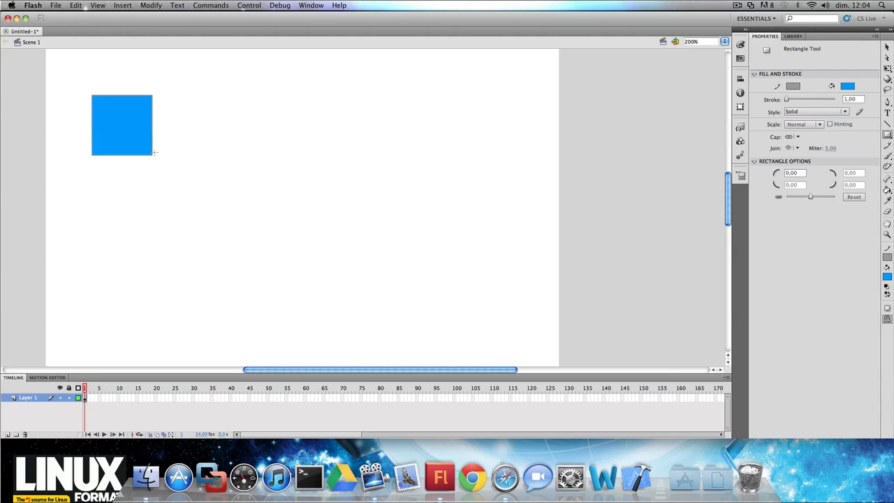
# - Convert the blue square, including its outline, to a movie clip symbol named rec
pyautogui.click(887, 47)
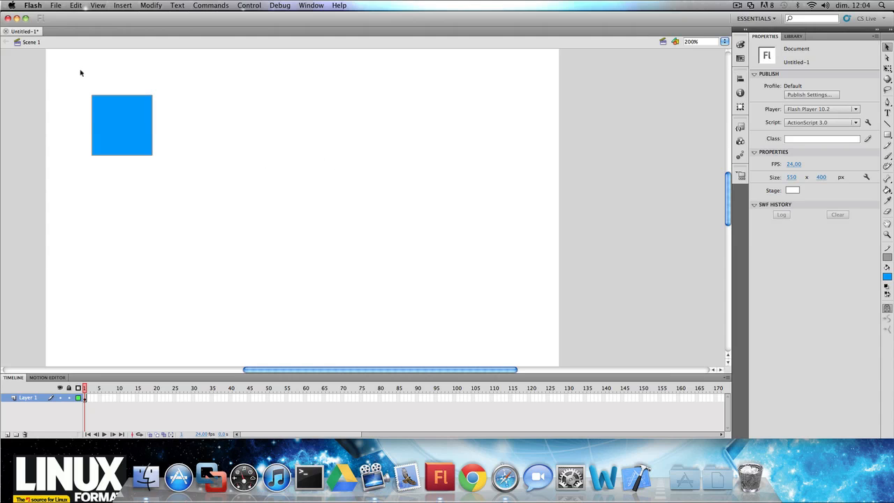
pyautogui.moveTo(80, 73)
pyautogui.mouseDown()
pyautogui.moveTo(189, 203)
pyautogui.moveTo(47, 62)
pyautogui.moveTo(92, 78)
pyautogui.moveTo(85, 68)
pyautogui.mouseUp()
pyautogui.click(198, 213)
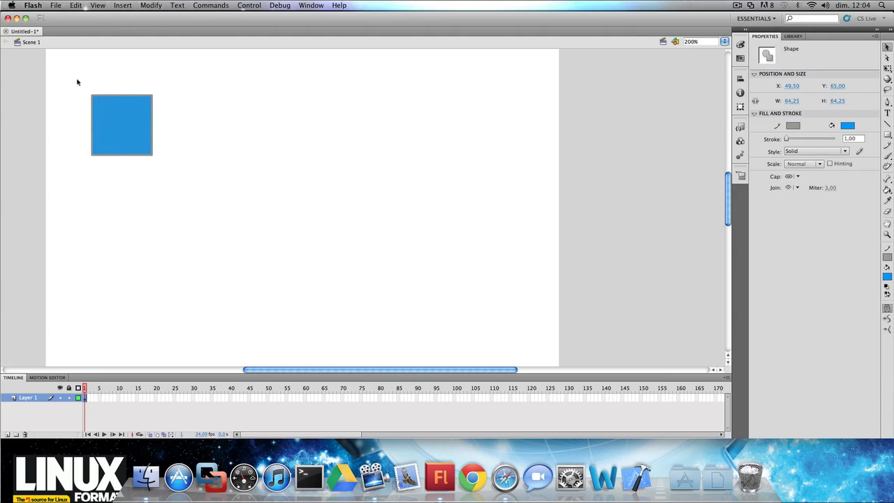
pyautogui.click(128, 5)
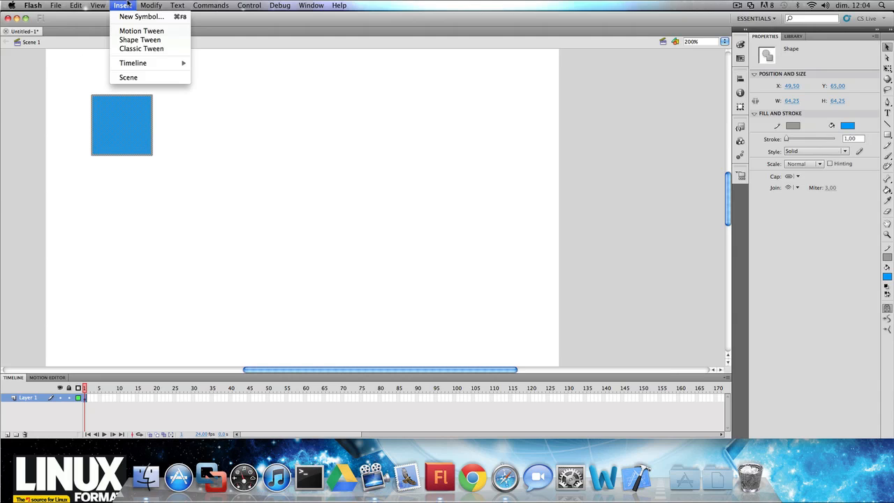
pyautogui.moveTo(152, 5)
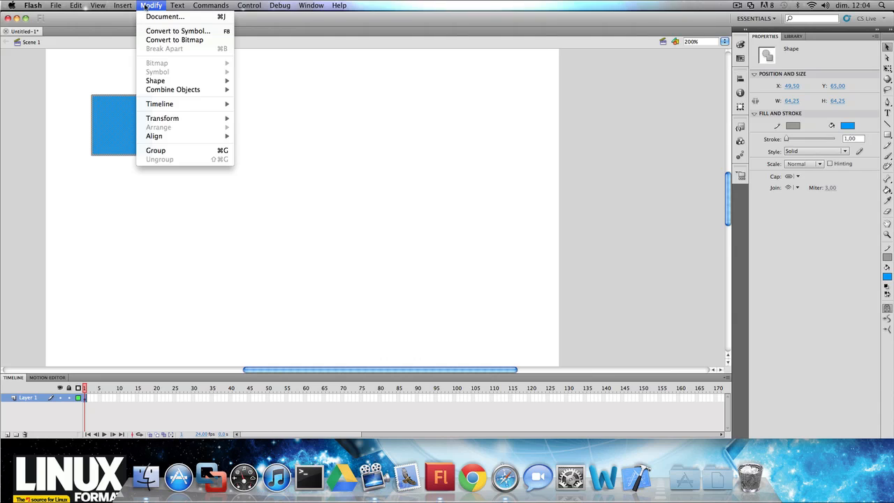
pyautogui.click(208, 35)
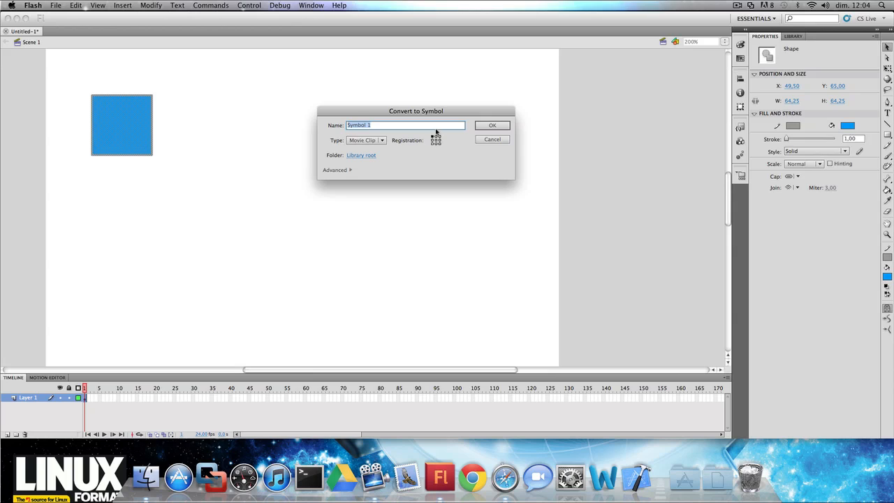
pyautogui.click(436, 127)
pyautogui.tripleClick(437, 127)
pyautogui.write('rec')
pyautogui.click(493, 126)
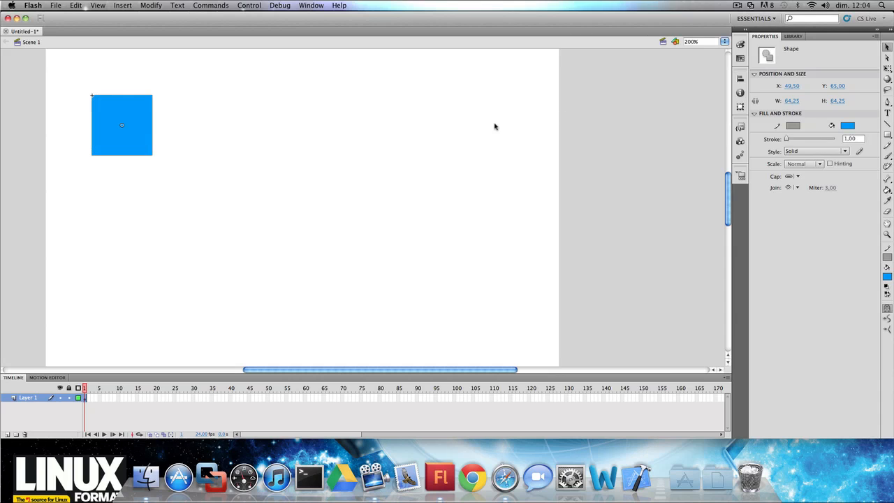
pyautogui.click(388, 163)
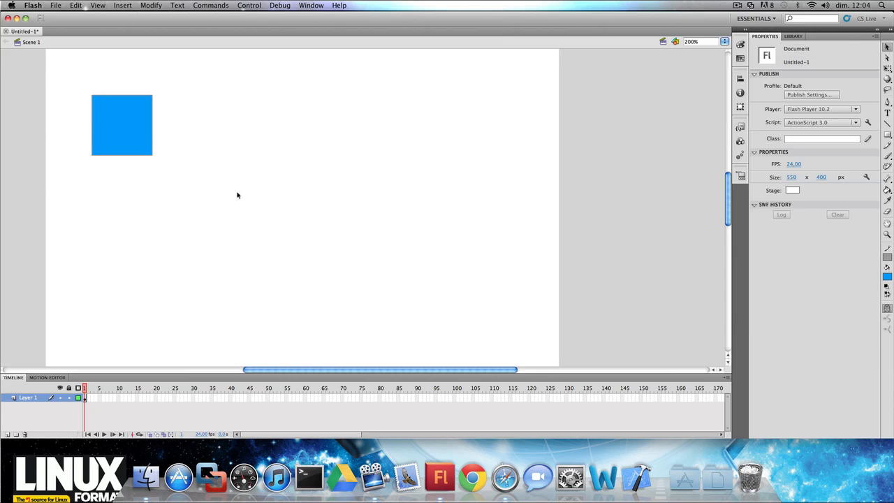
# - Insert a keyframe at frame 30 of Layer 1
pyautogui.moveTo(237, 196); pyautogui.dragTo(67, 77)
pyautogui.click(70, 76)
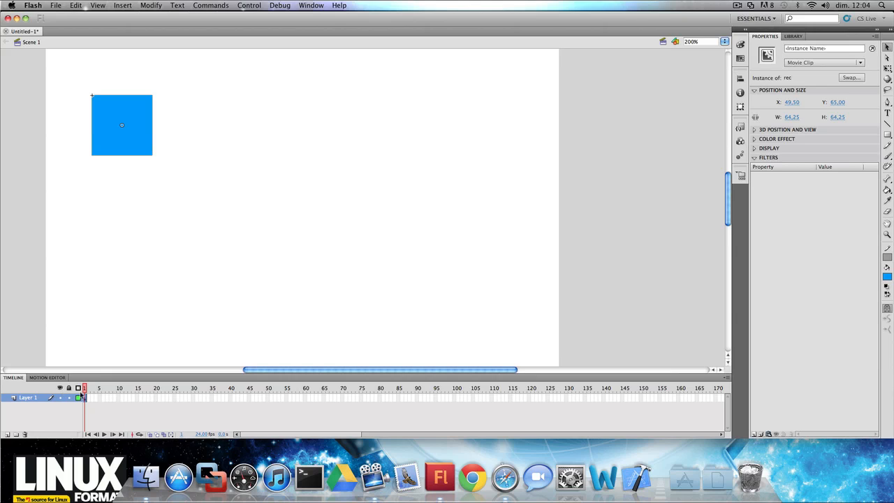
pyautogui.rightClick(193, 399)
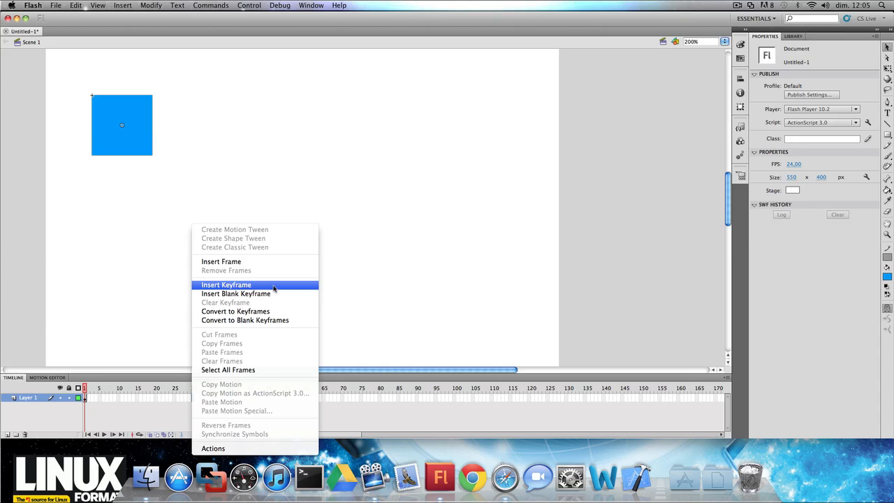
pyautogui.click(274, 287)
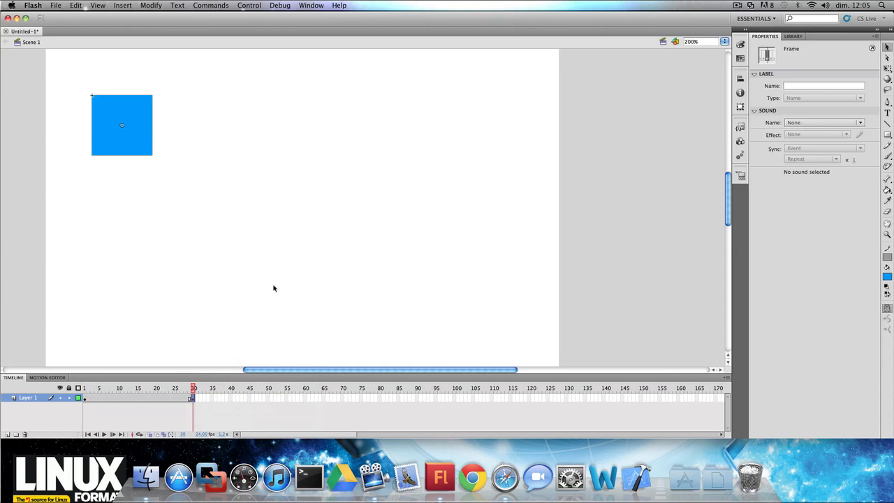
pyautogui.click(248, 279)
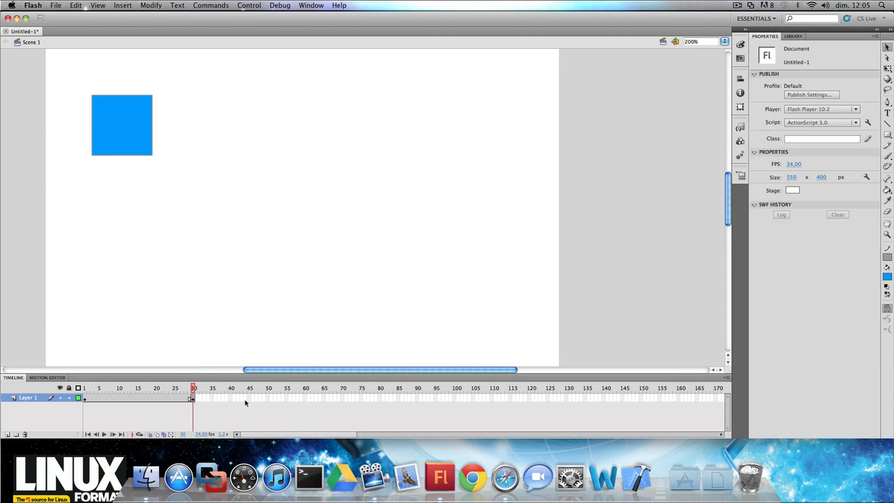
# - At frame 30, move the square toward the stage's right side, to about X 396, Y 164, and compare it with frame 1
pyautogui.click(194, 397)
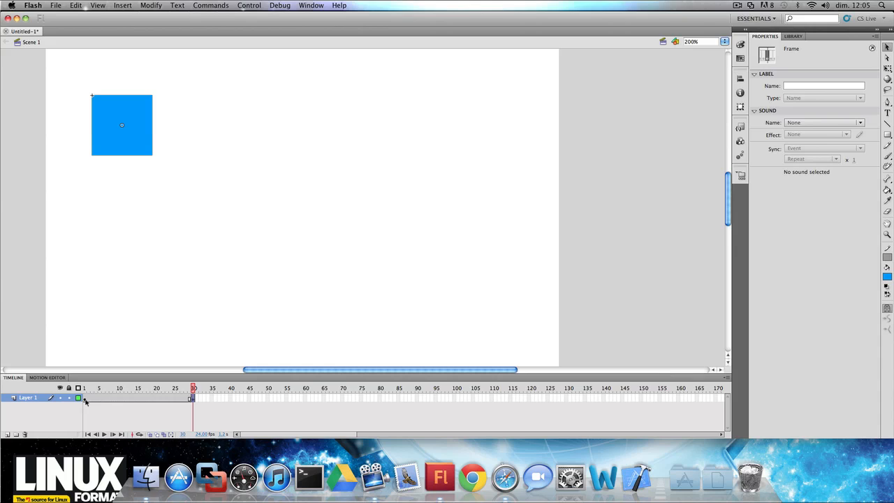
pyautogui.click(85, 398)
pyautogui.click(195, 399)
pyautogui.click(118, 111)
pyautogui.moveTo(118, 111); pyautogui.dragTo(442, 204)
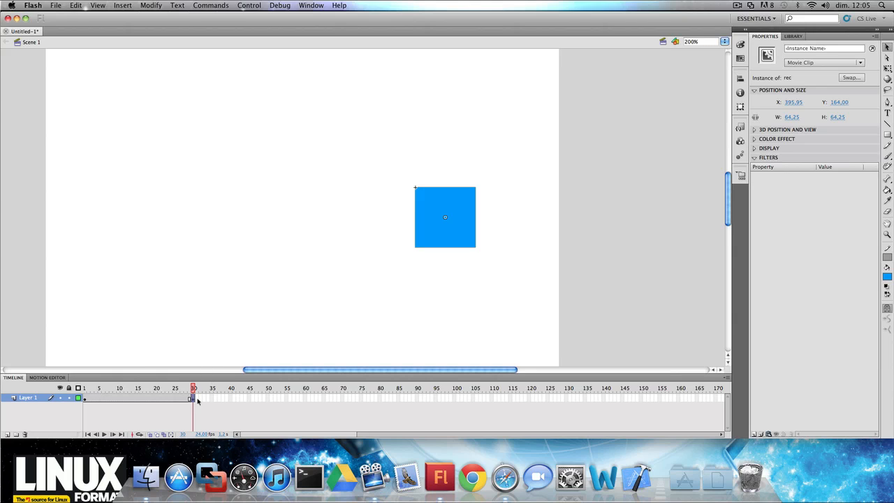
pyautogui.click(86, 400)
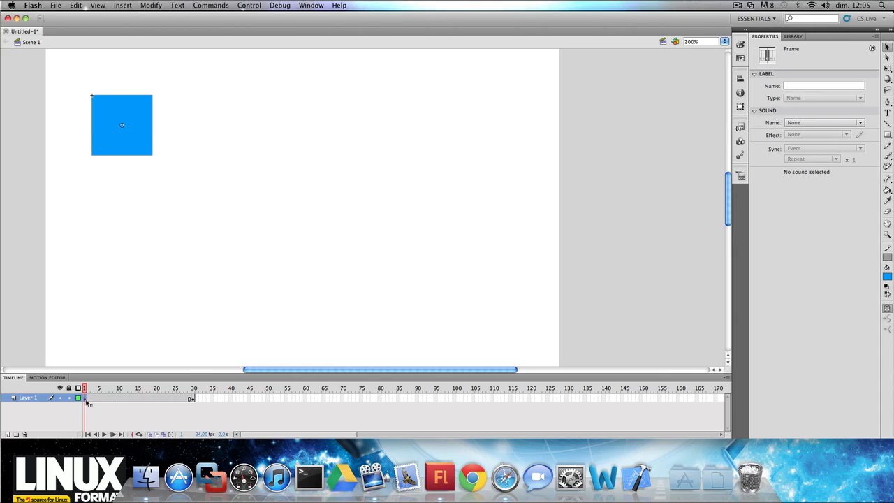
pyautogui.click(193, 399)
pyautogui.moveTo(351, 152); pyautogui.dragTo(499, 294)
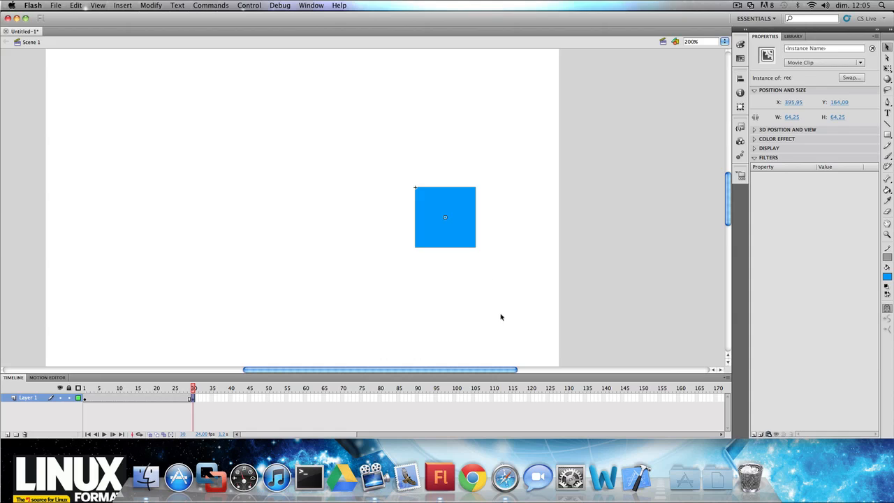
pyautogui.click(500, 317)
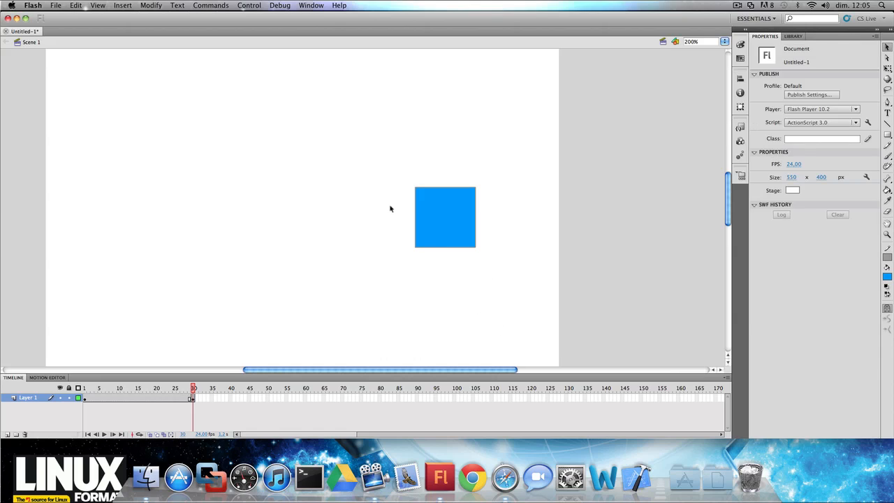
# - Create a classic tween between the keyframes at frames 1 and 30
pyautogui.click(141, 398)
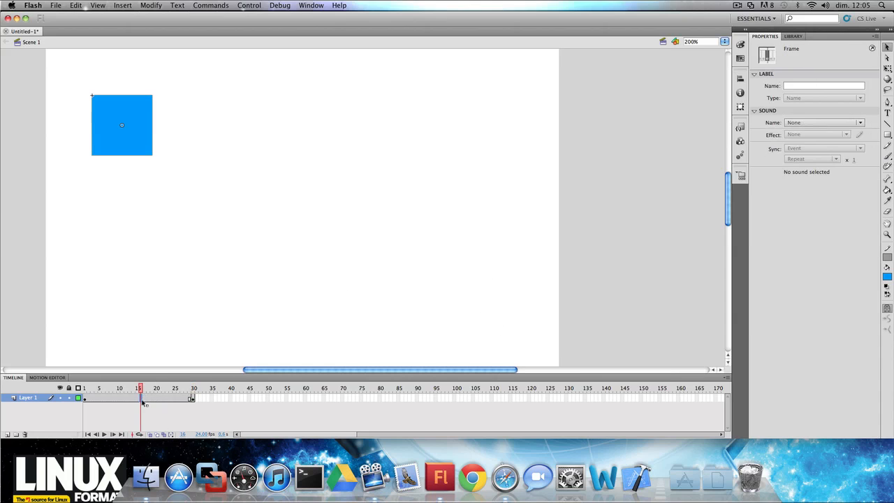
pyautogui.rightClick(141, 400)
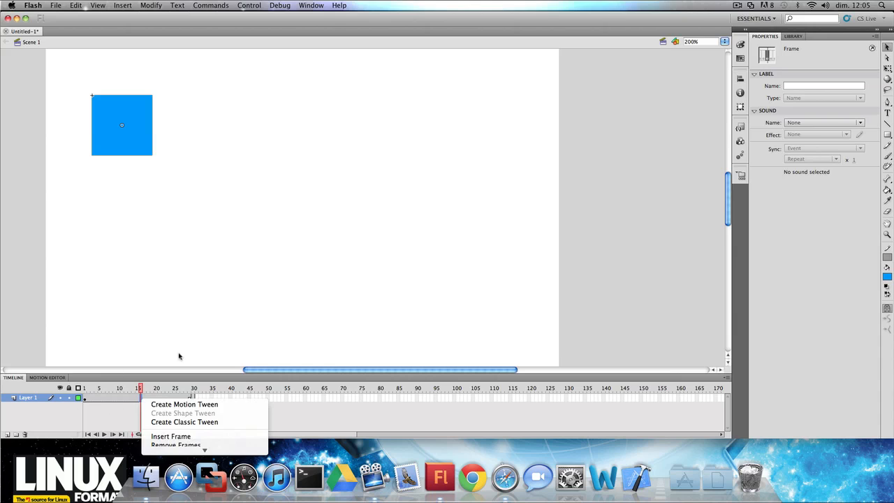
pyautogui.moveTo(234, 451)
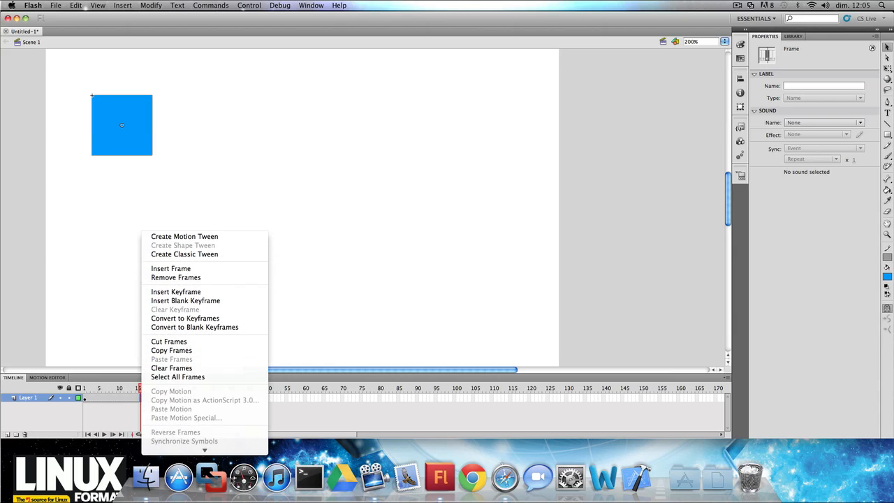
pyautogui.click(235, 248)
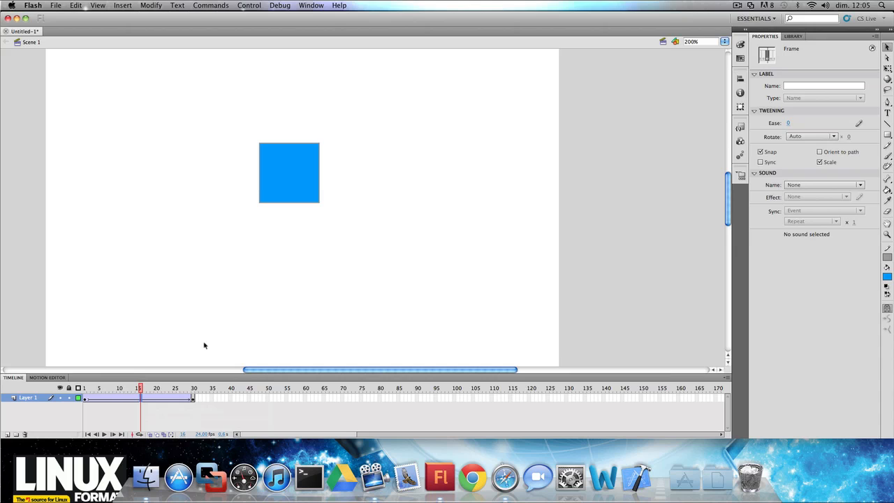
# - Check the square's motion by scrubbing between frames 1 and 30, test the movie, and close the preview
pyautogui.click(122, 390)
pyautogui.moveTo(122, 390); pyautogui.dragTo(139, 389)
pyautogui.click(85, 398)
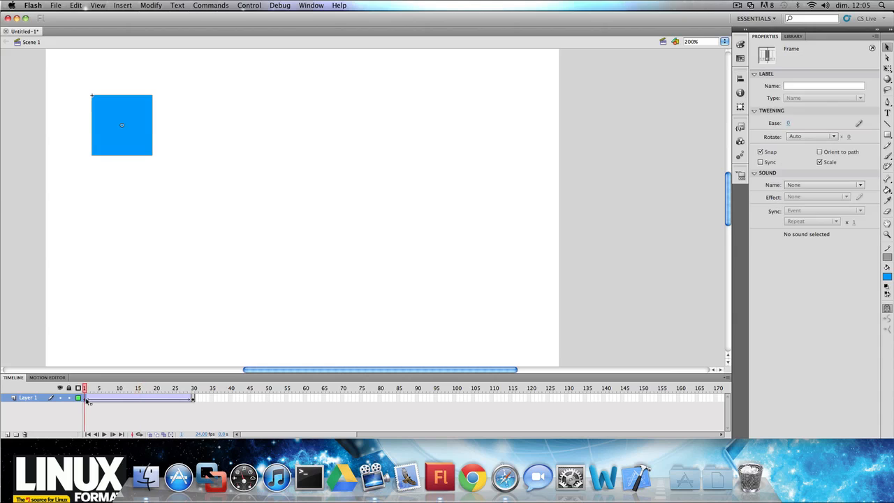
pyautogui.click(194, 389)
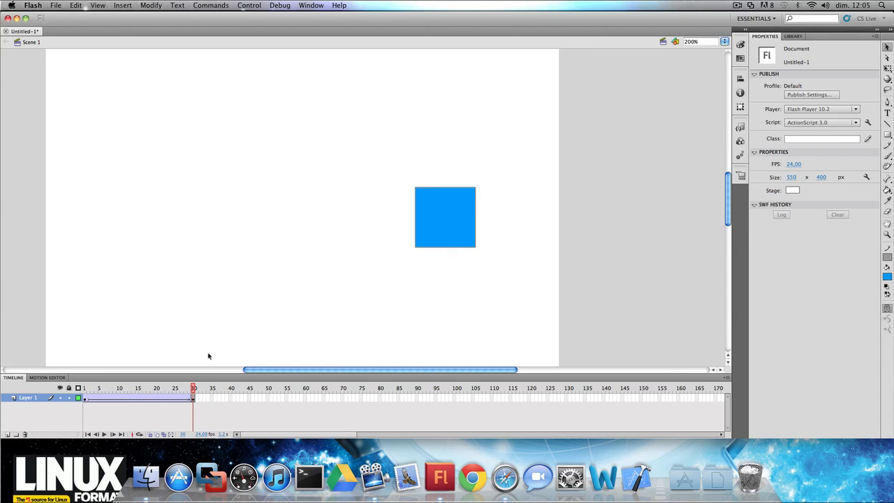
pyautogui.hscroll(2, 210, 349)
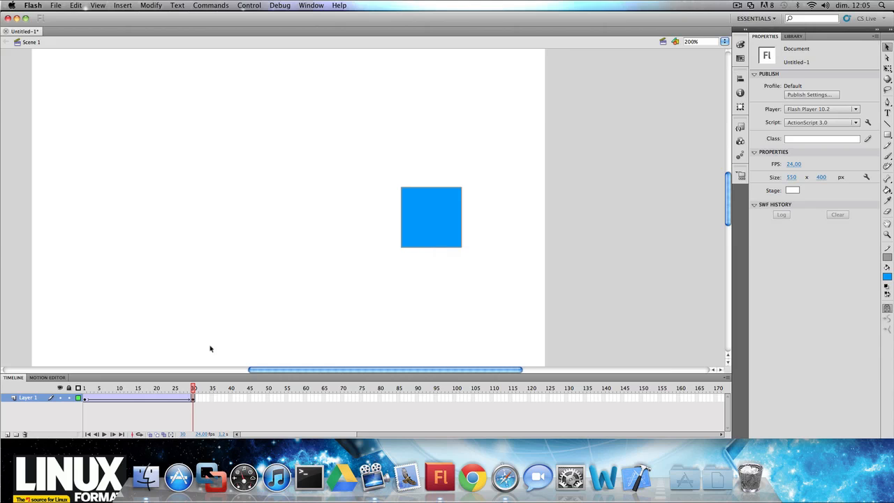
pyautogui.moveTo(355, 373); pyautogui.dragTo(316, 371)
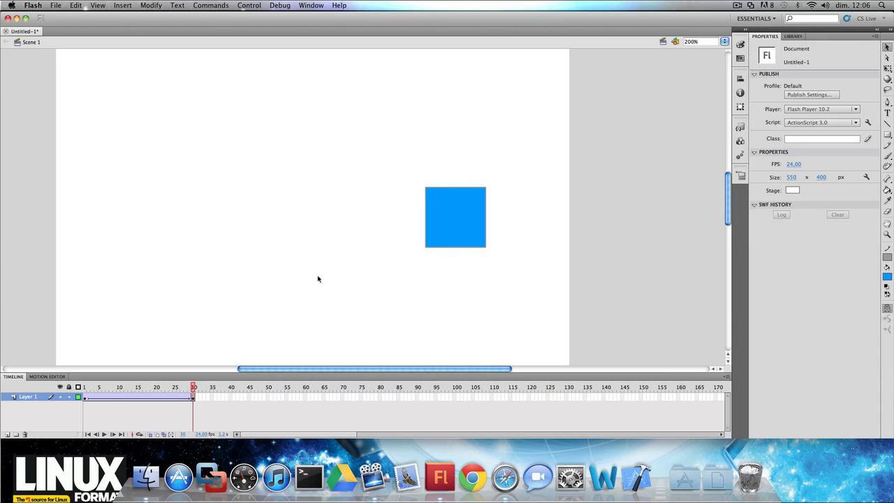
pyautogui.press('super+Return')
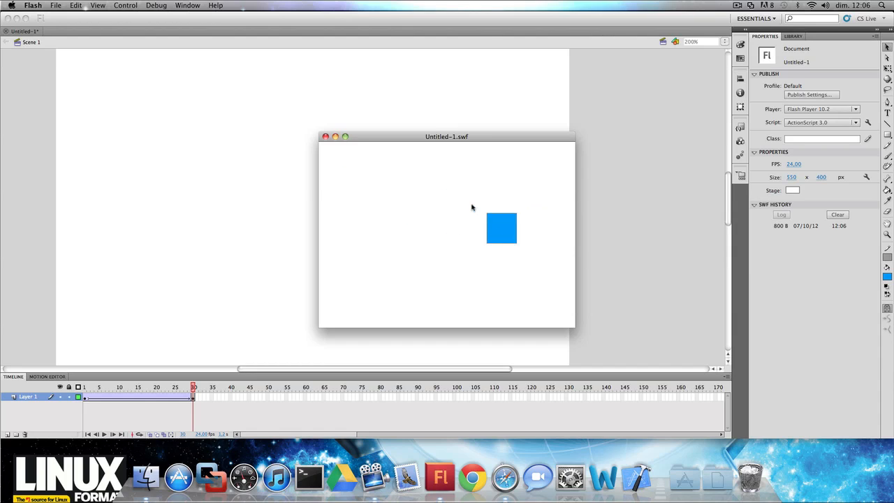
pyautogui.click(330, 138)
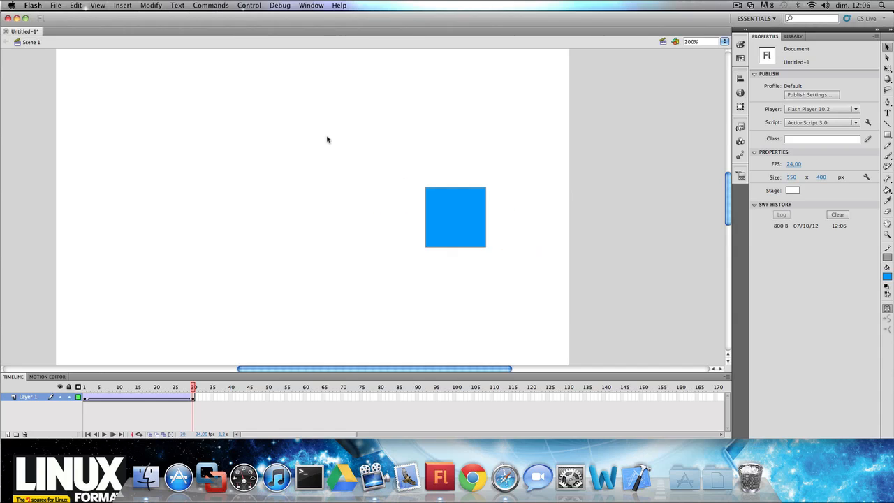
# - Apply an Alpha color effect to the square at frame 30 and lower its alpha so it turns a pale, translucent blue
pyautogui.click(84, 387)
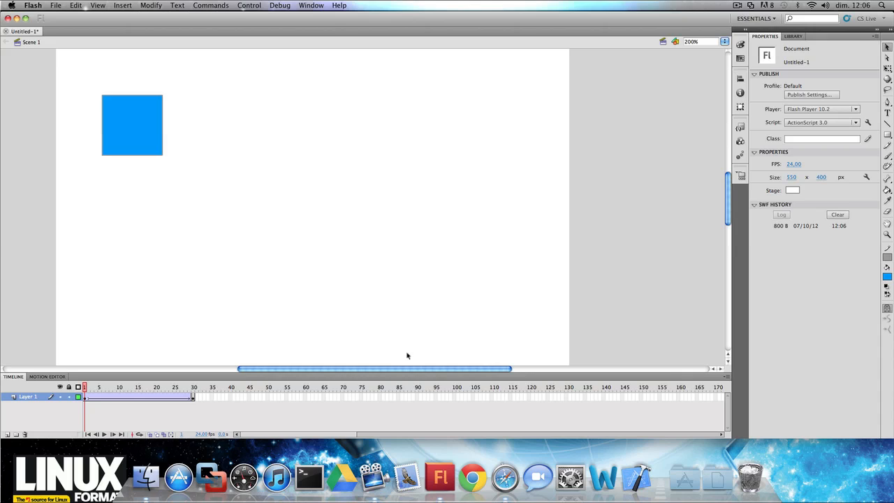
pyautogui.click(192, 398)
pyautogui.click(359, 309)
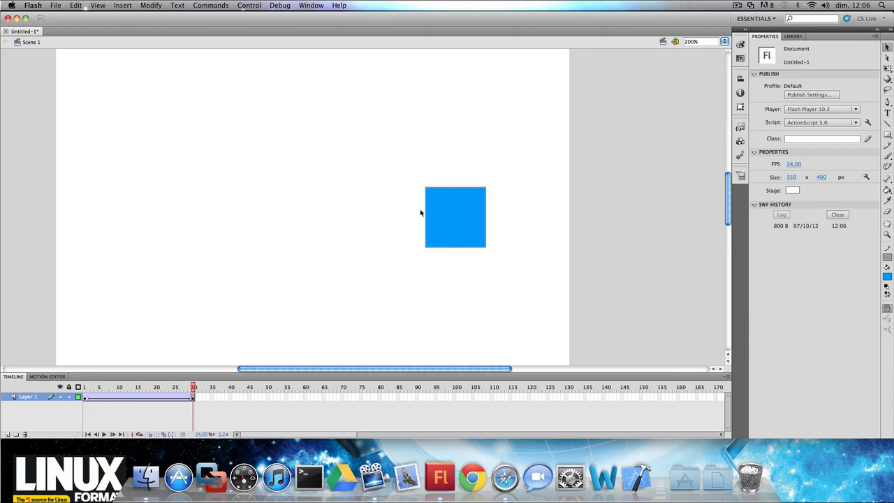
pyautogui.click(462, 207)
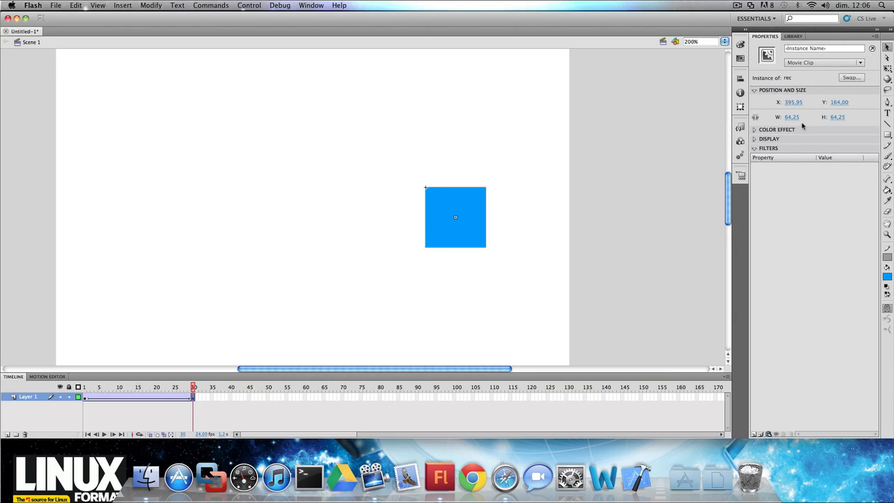
pyautogui.click(756, 130)
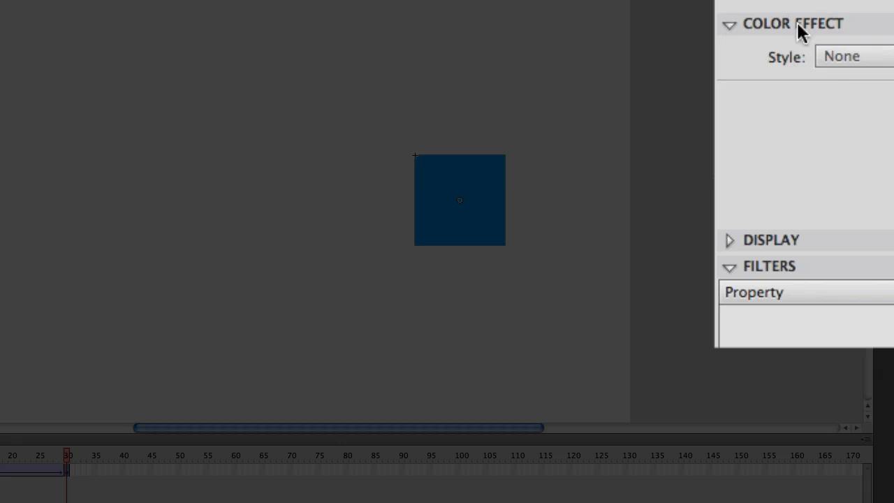
pyautogui.click(332, 121)
pyautogui.moveTo(301, 88); pyautogui.dragTo(493, 305)
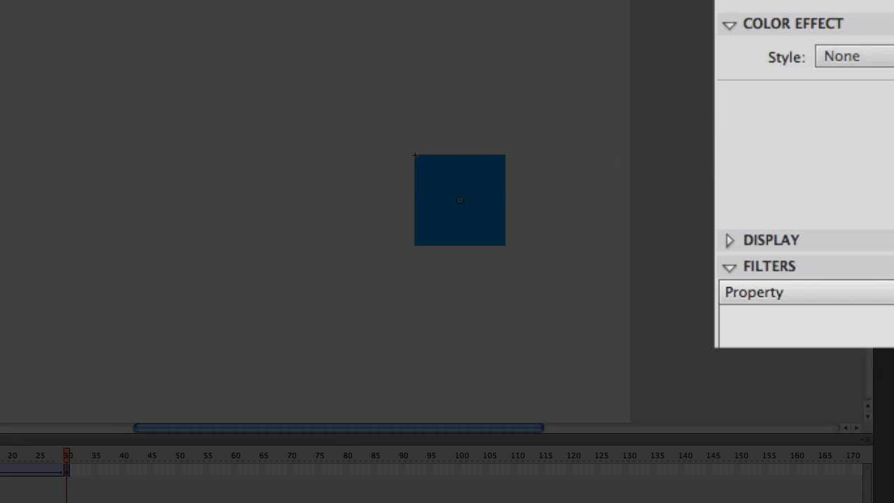
pyautogui.click(874, 56)
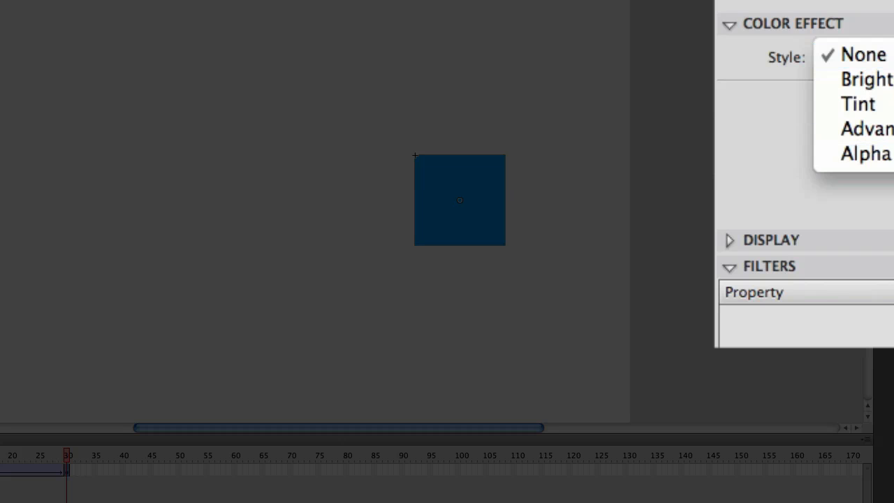
pyautogui.click(866, 153)
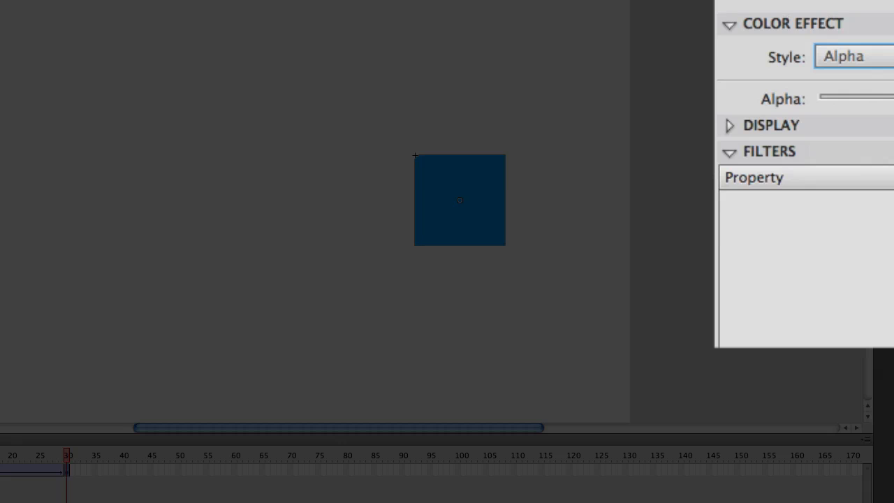
pyautogui.moveTo(890, 98); pyautogui.dragTo(868, 99)
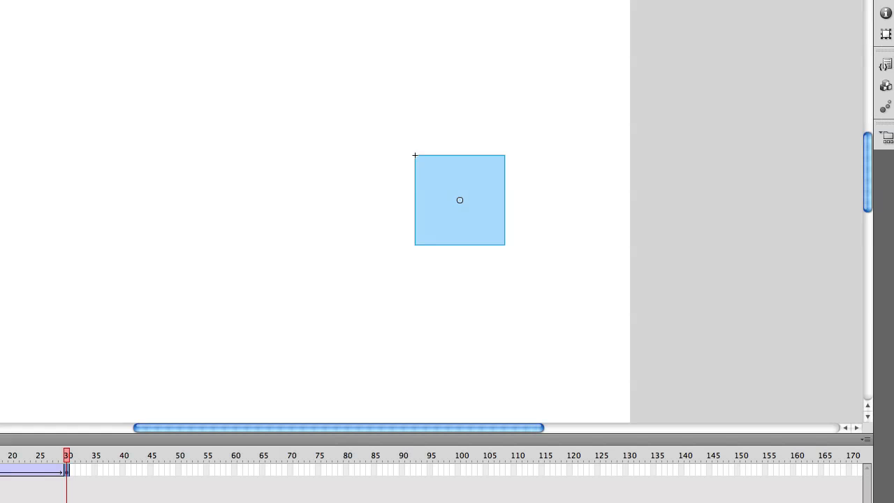
# - Play and scrub the tween between frames 1 and 30 to check the square's fade
pyautogui.click(302, 389)
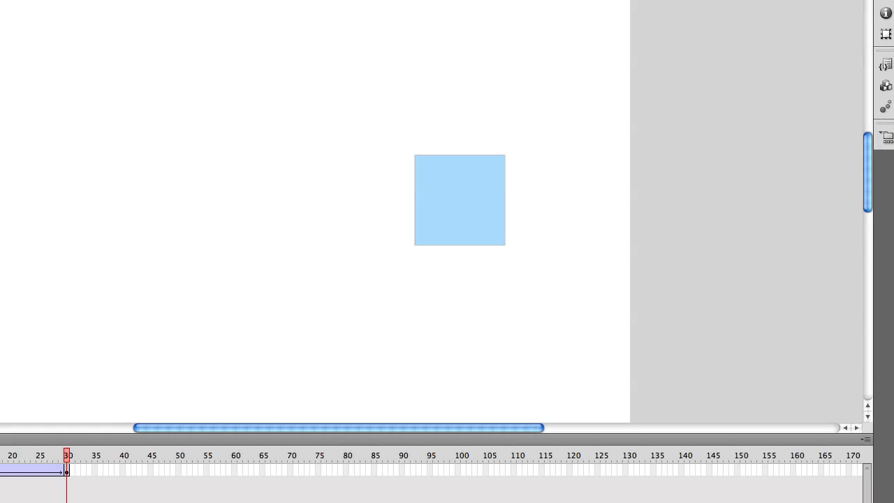
pyautogui.press('Return')
pyautogui.moveTo(68, 457); pyautogui.dragTo(124, 454)
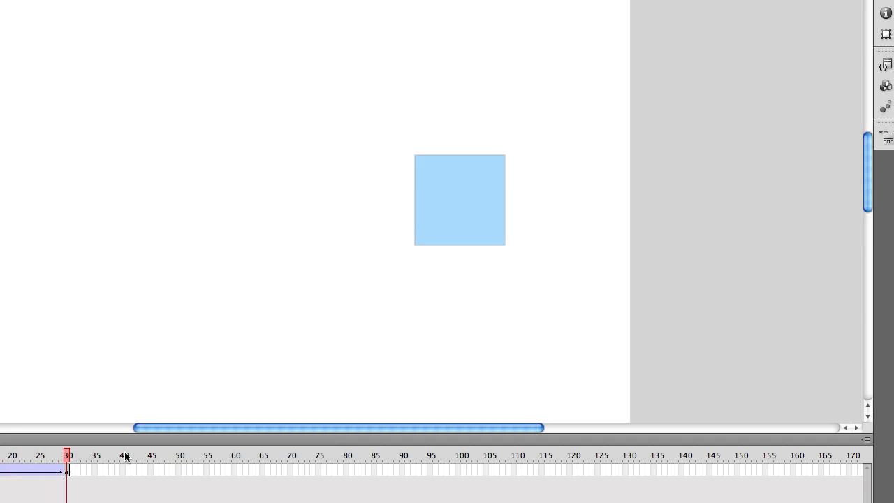
# - Reset the color effect style of the frame 30 square to None
pyautogui.click(68, 472)
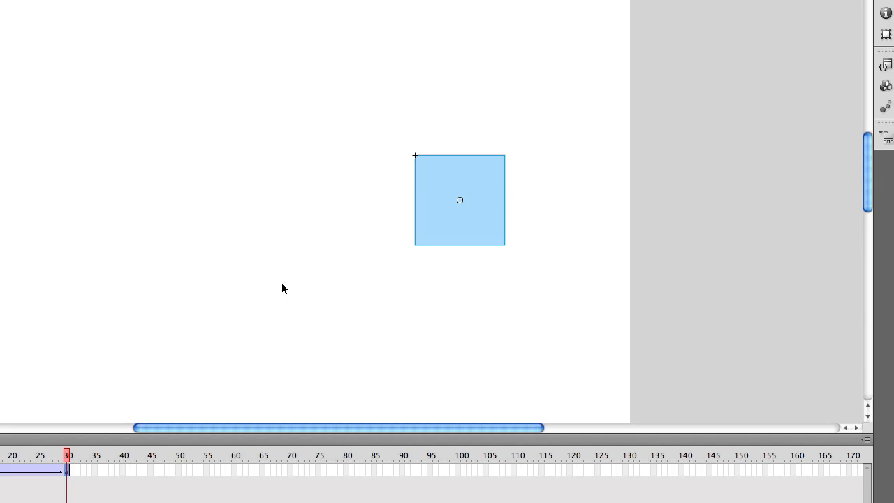
pyautogui.click(368, 115)
pyautogui.moveTo(326, 79); pyautogui.dragTo(551, 340)
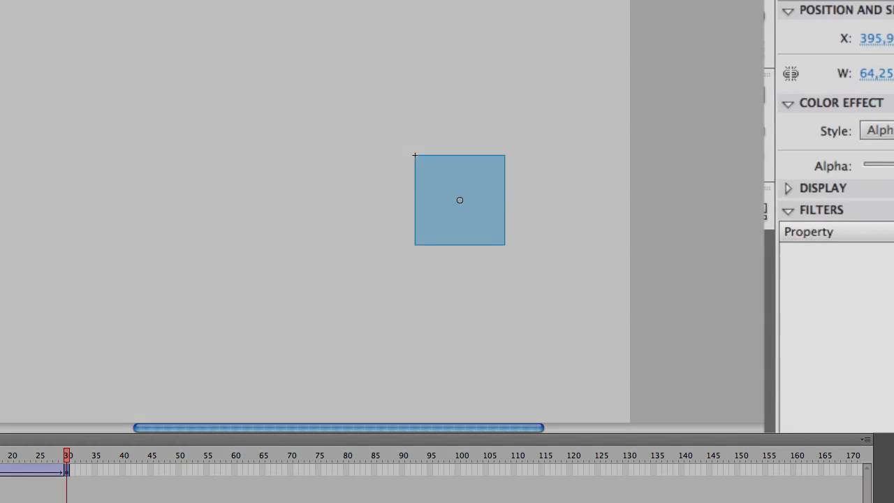
pyautogui.click(869, 155)
pyautogui.click(874, 155)
# - Darken the square with a Brightness color effect and undo the brightness change
pyautogui.click(869, 157)
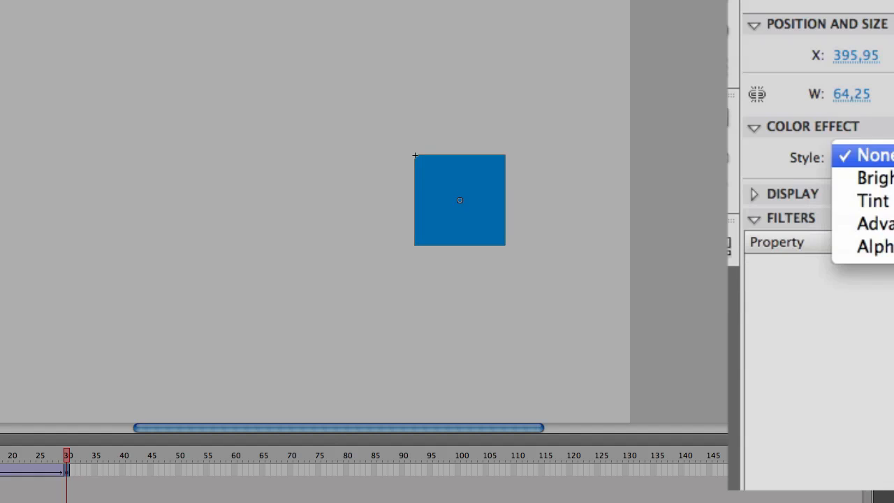
pyautogui.click(875, 179)
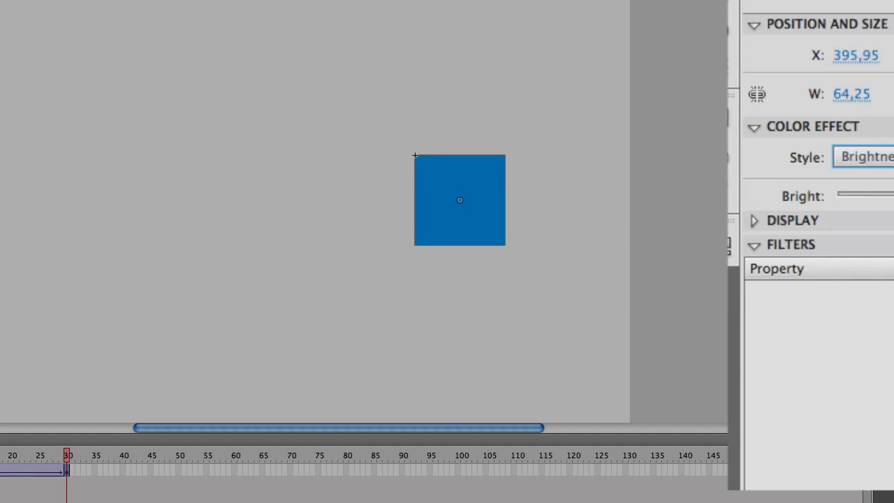
pyautogui.moveTo(884, 195)
pyautogui.mouseDown()
pyautogui.moveTo(893, 195)
pyautogui.moveTo(842, 193)
pyautogui.moveTo(892, 194)
pyautogui.mouseUp()
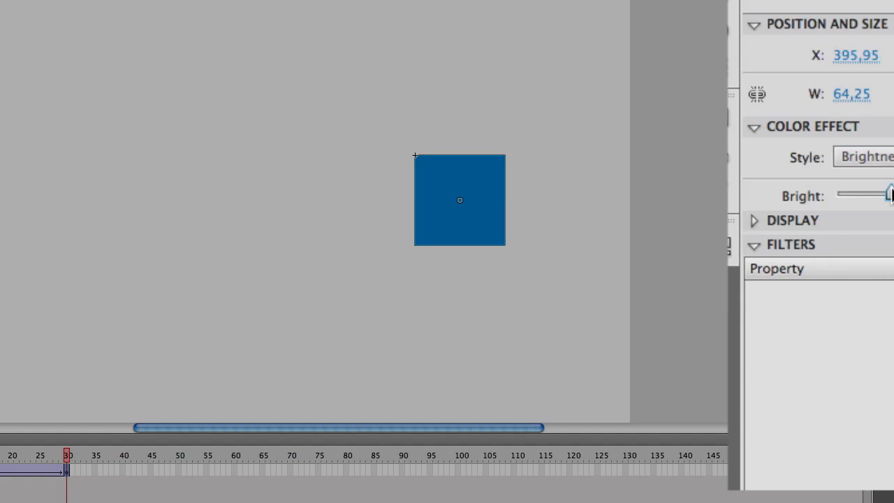
pyautogui.press('super+z')
# - Apply a Tint color effect with low red and green to the frame 30 square and scrub the color transition
pyautogui.click(882, 157)
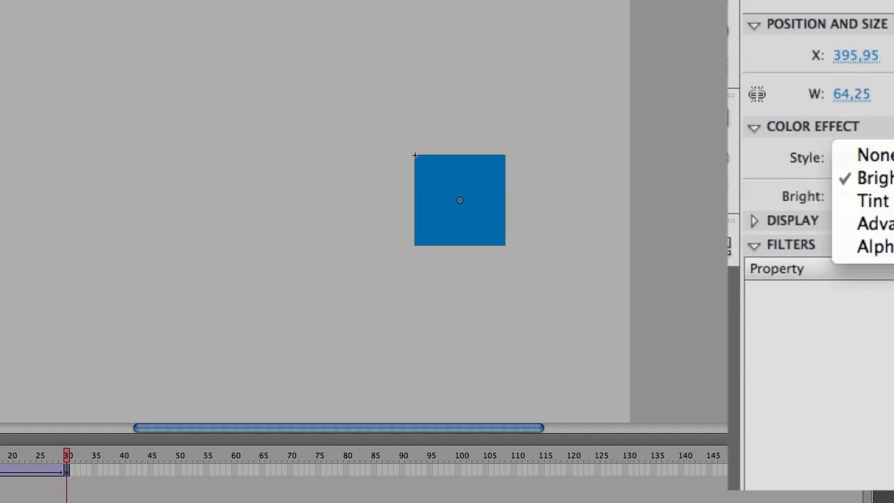
pyautogui.click(873, 201)
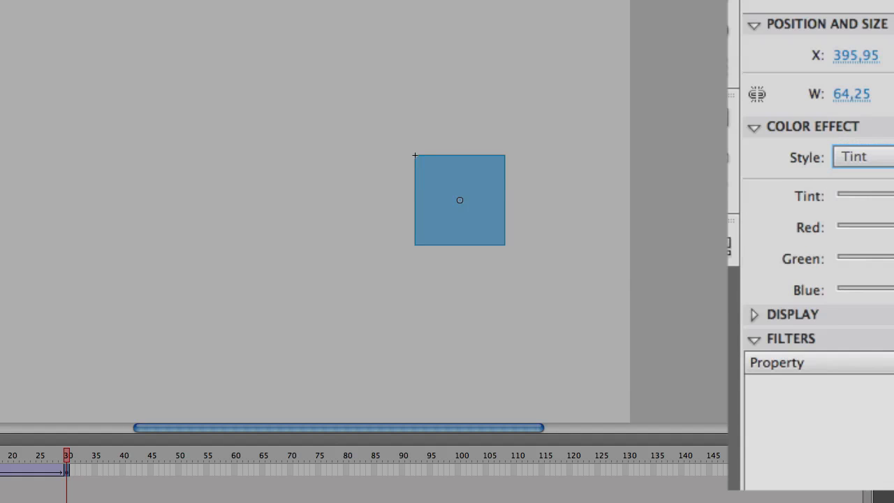
pyautogui.click(852, 226)
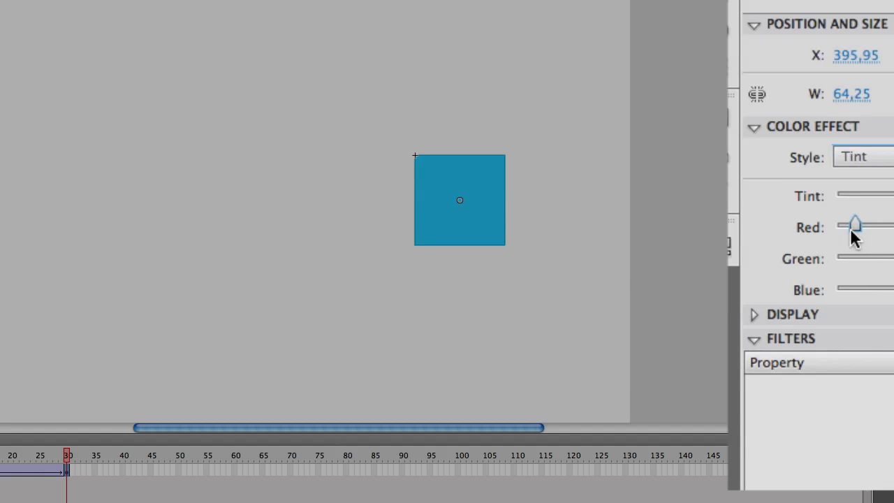
pyautogui.moveTo(893, 259); pyautogui.dragTo(844, 264)
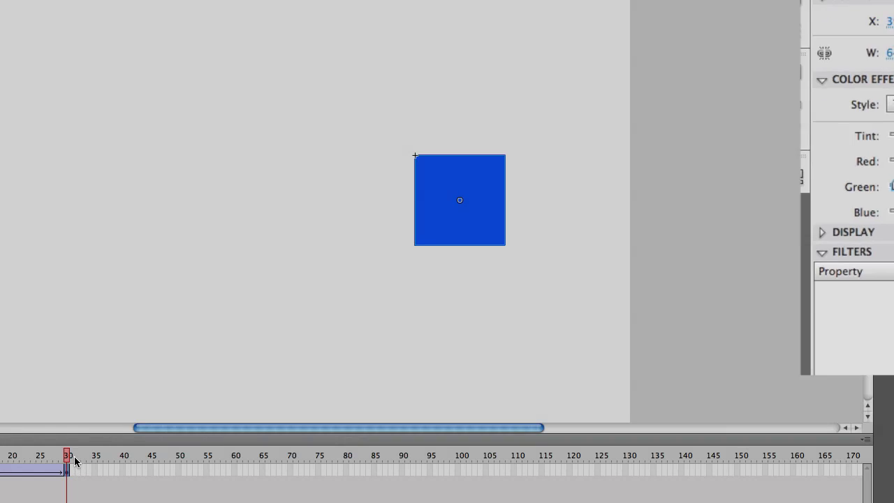
pyautogui.moveTo(68, 456); pyautogui.dragTo(88, 455)
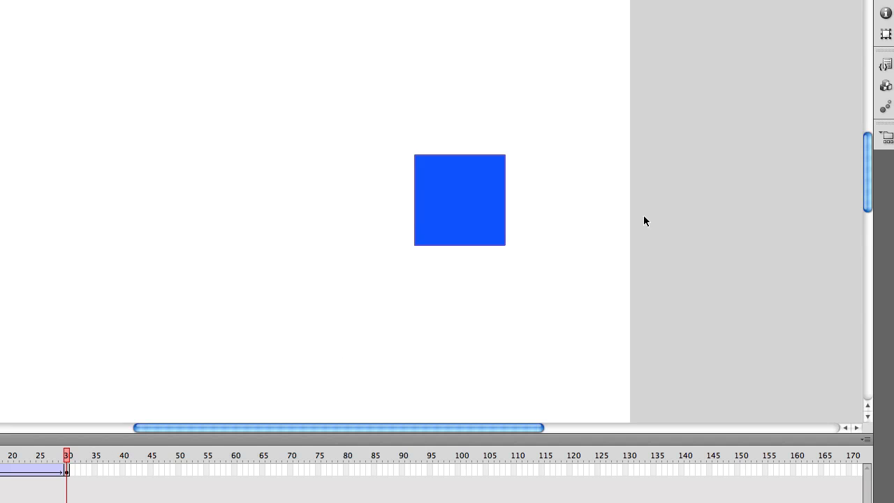
# - Remove the tint from the square at frame 30 to restore its original light blue
pyautogui.click(485, 186)
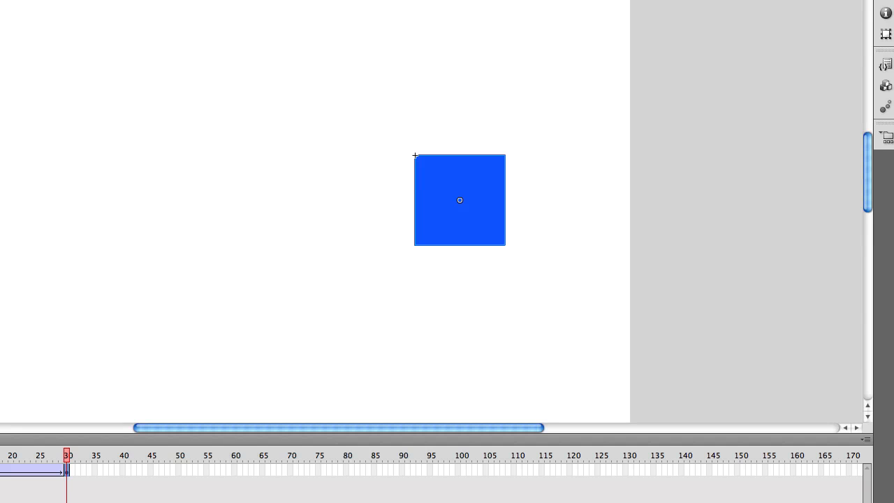
pyautogui.click(515, 221)
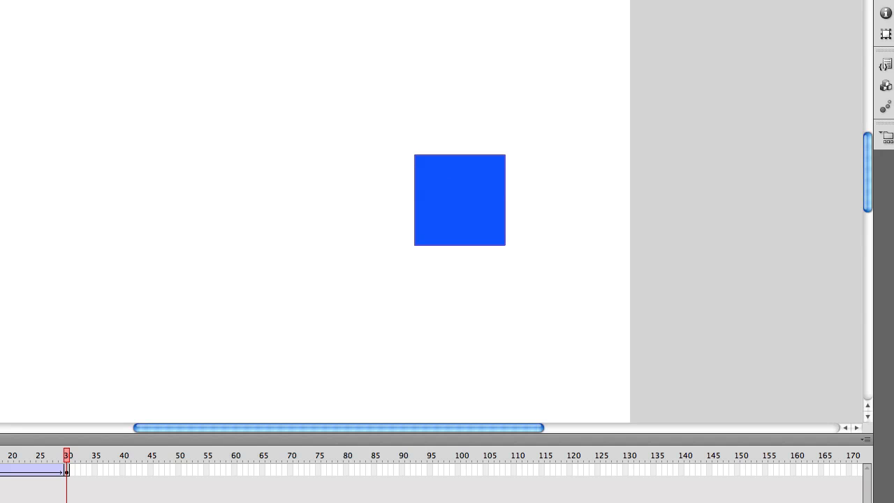
pyautogui.click(487, 181)
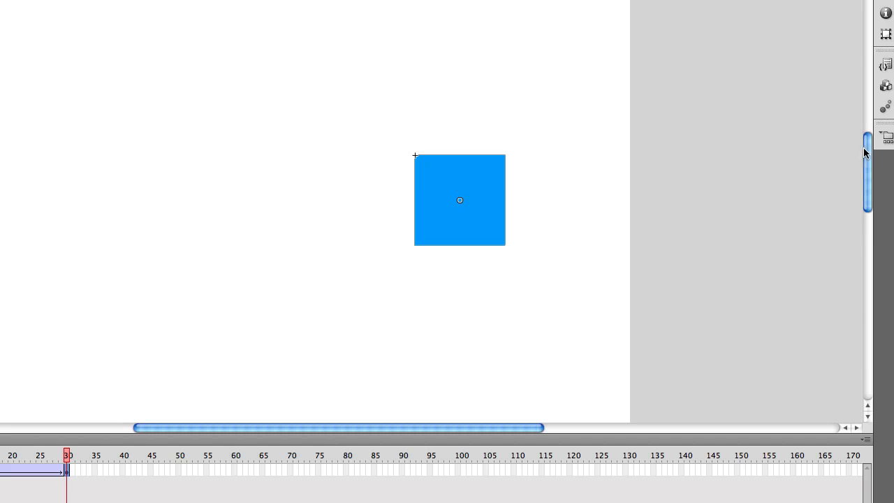
pyautogui.click(555, 212)
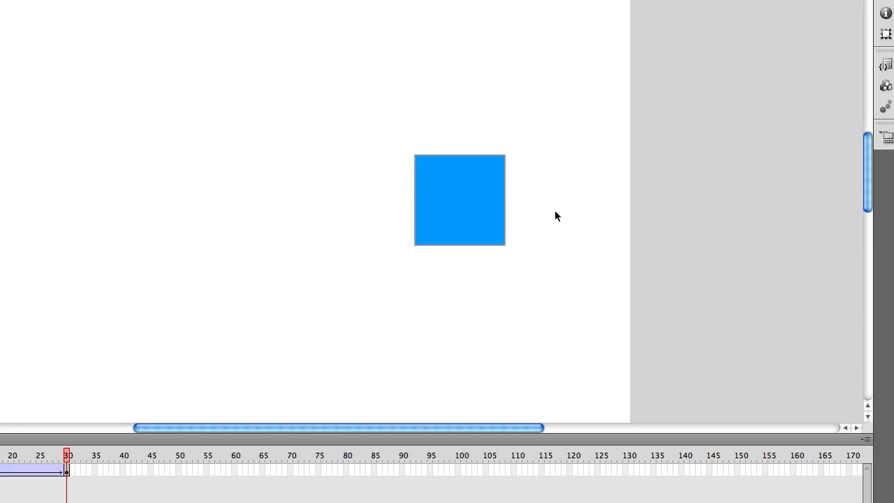
# - Enlarge the square at frame 30 around its center to about 3.5 times its size with Free Transform
pyautogui.click(476, 209)
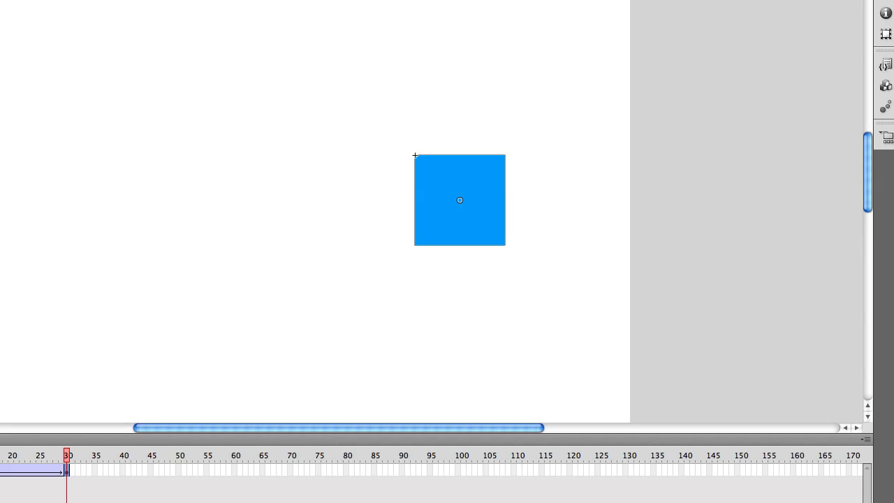
pyautogui.press('q')
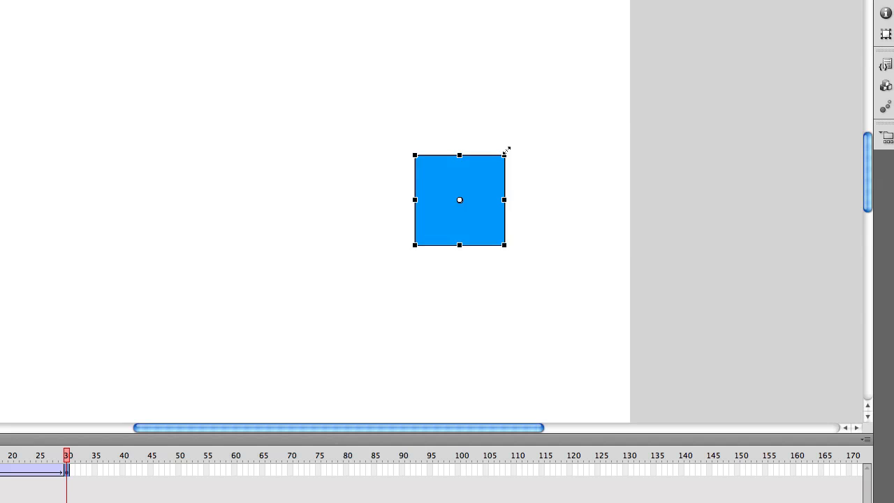
pyautogui.moveTo(506, 151); pyautogui.dragTo(614, 37)
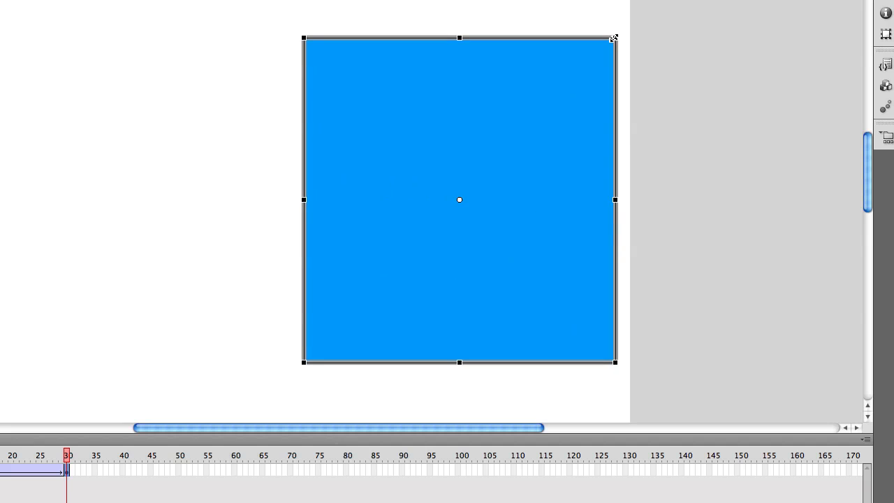
pyautogui.click(255, 196)
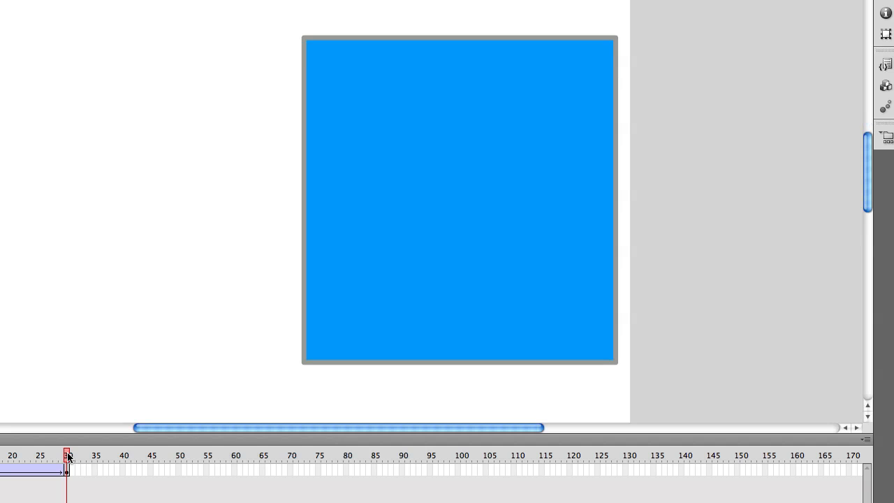
# - Preview the square's growth between frames 1 and 30, and undo its enlargement
pyautogui.moveTo(67, 457); pyautogui.dragTo(0, 458)
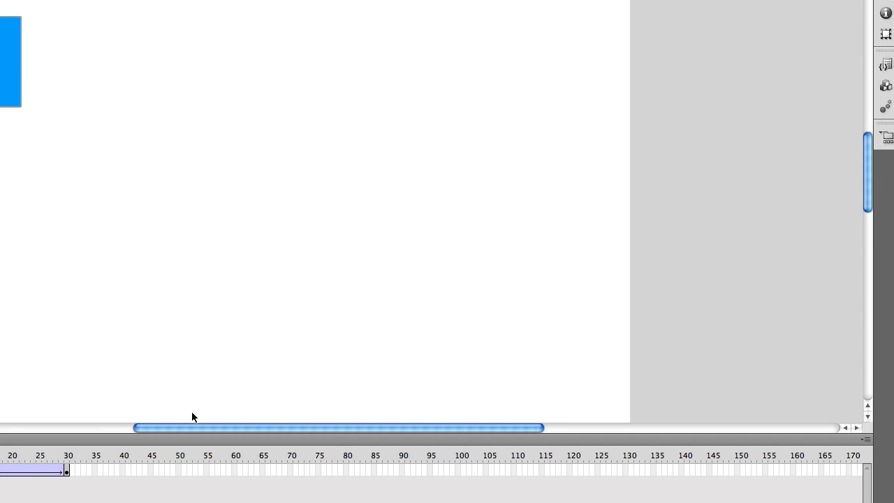
pyautogui.click(68, 455)
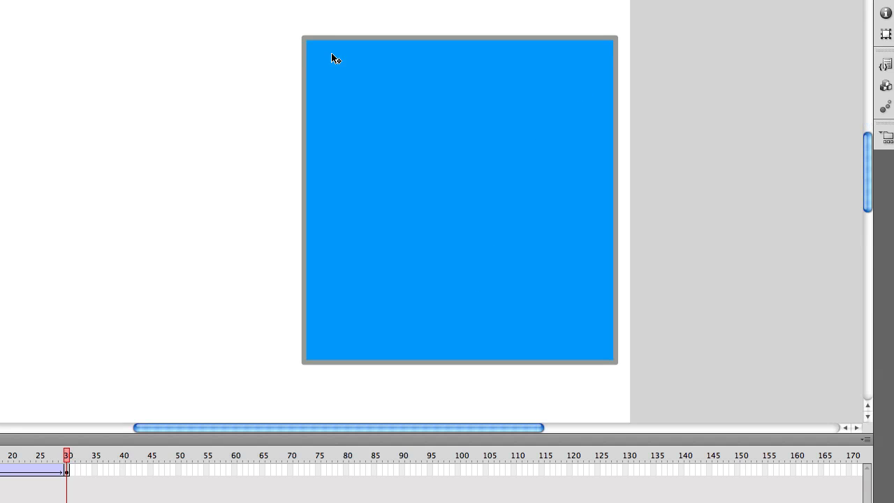
pyautogui.press('Return')
pyautogui.press('Return')
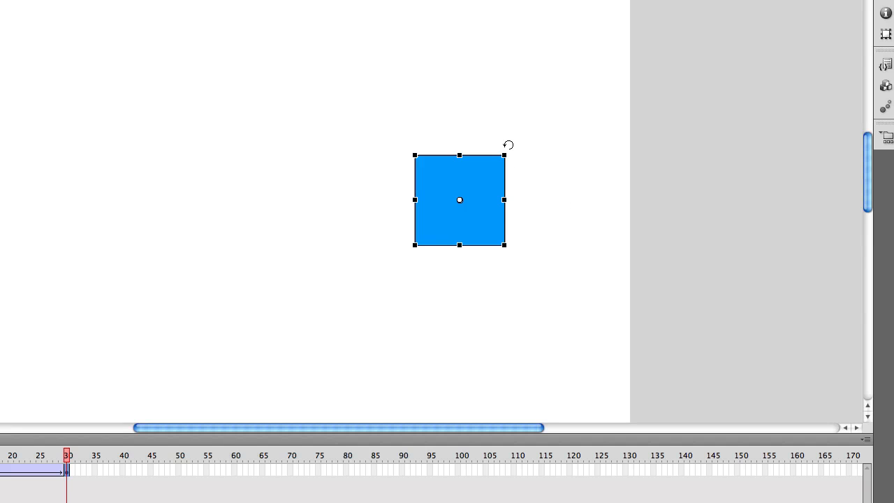
# - Rotate the square at frame 30 by 45 degrees into a diamond, scrub the tween, and test the movie
pyautogui.moveTo(508, 145); pyautogui.dragTo(515, 193)
pyautogui.click(592, 154)
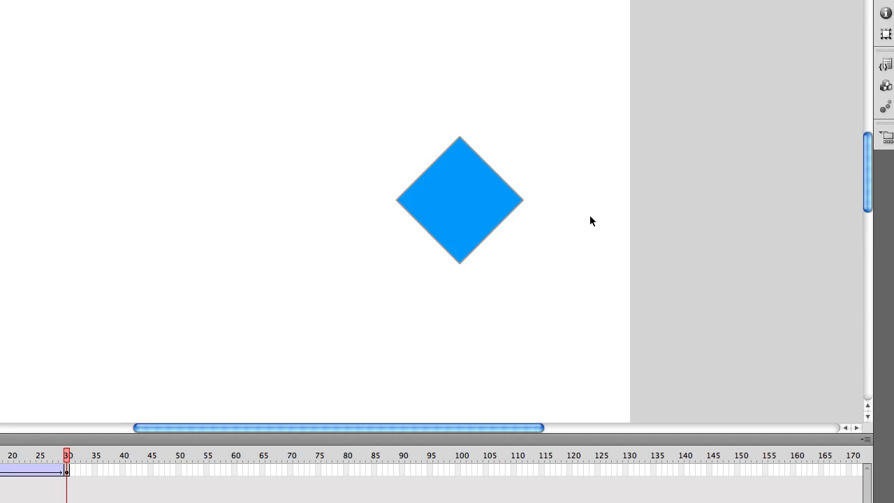
pyautogui.moveTo(64, 455); pyautogui.dragTo(0, 455)
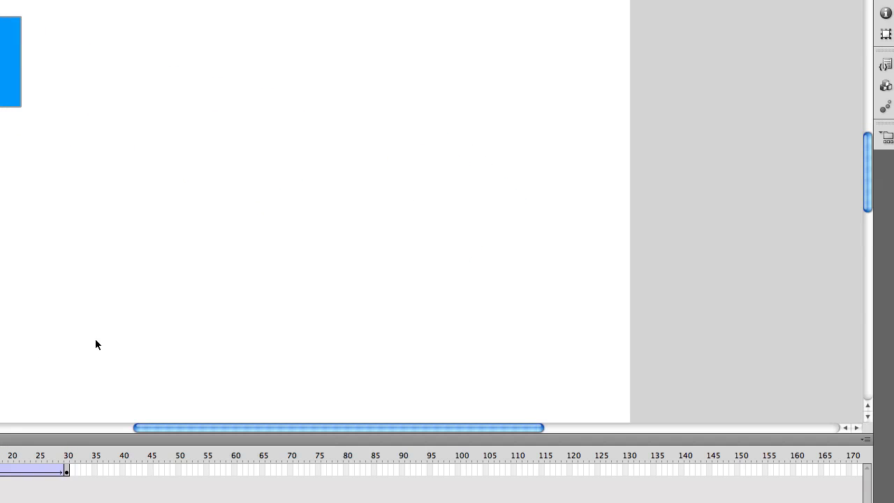
pyautogui.press('super+Return')
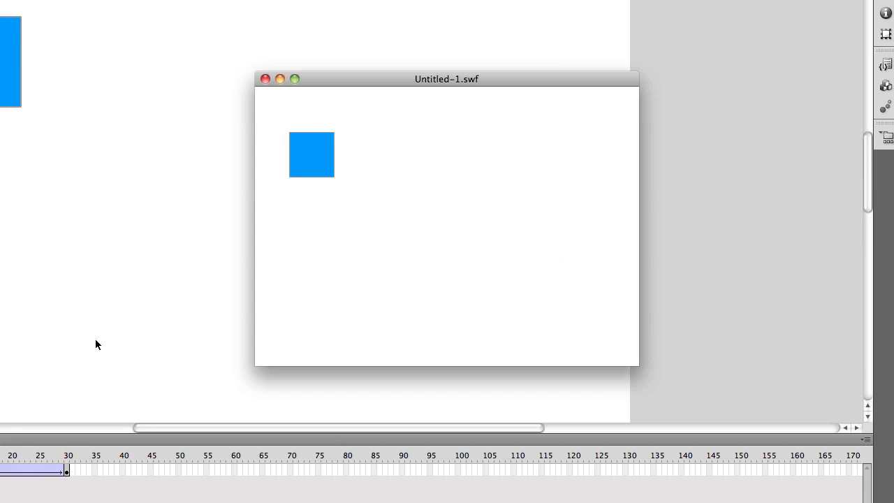